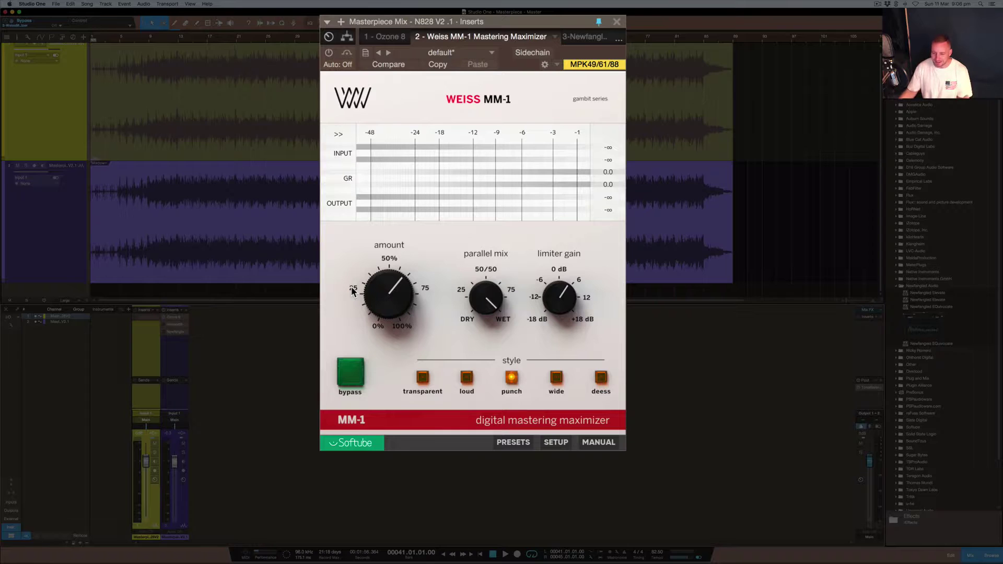
- Toggle the MM-1's bypass on and off and cycle through the Transparent, Loud, Punch, Wide and Deess styles
left_click(350, 372)
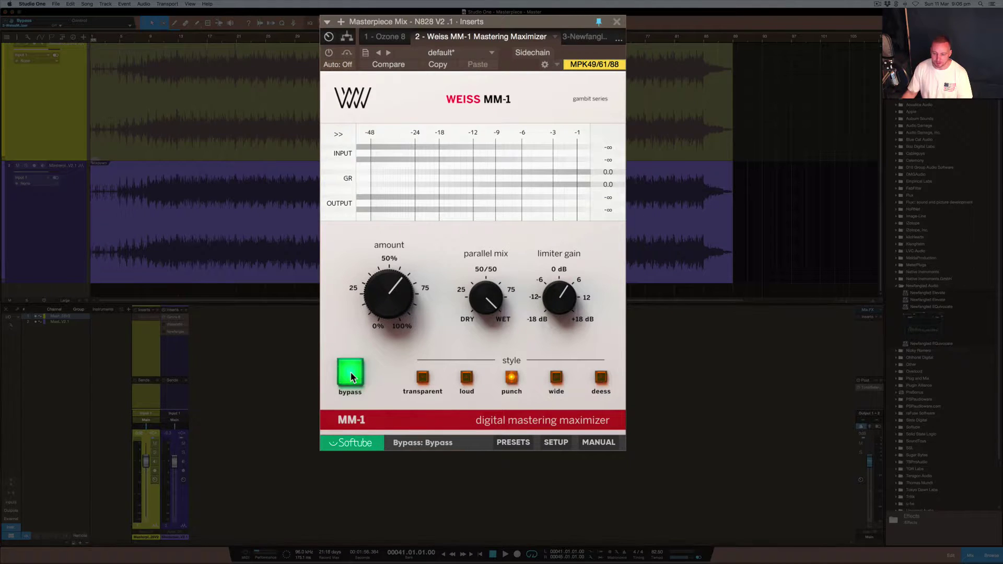
left_click(350, 371)
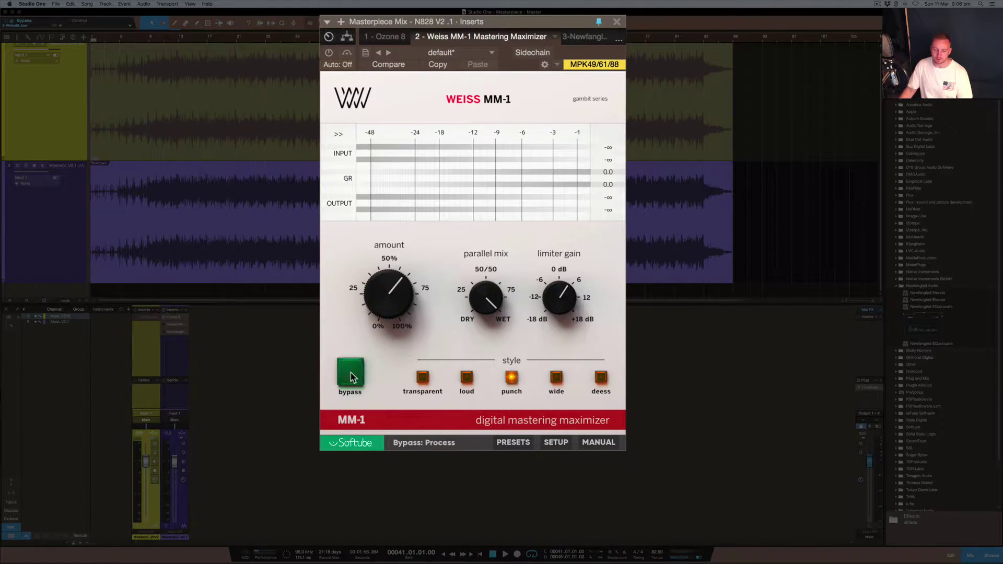
left_click(423, 379)
left_click(467, 378)
left_click(512, 378)
left_click(557, 378)
left_click(601, 378)
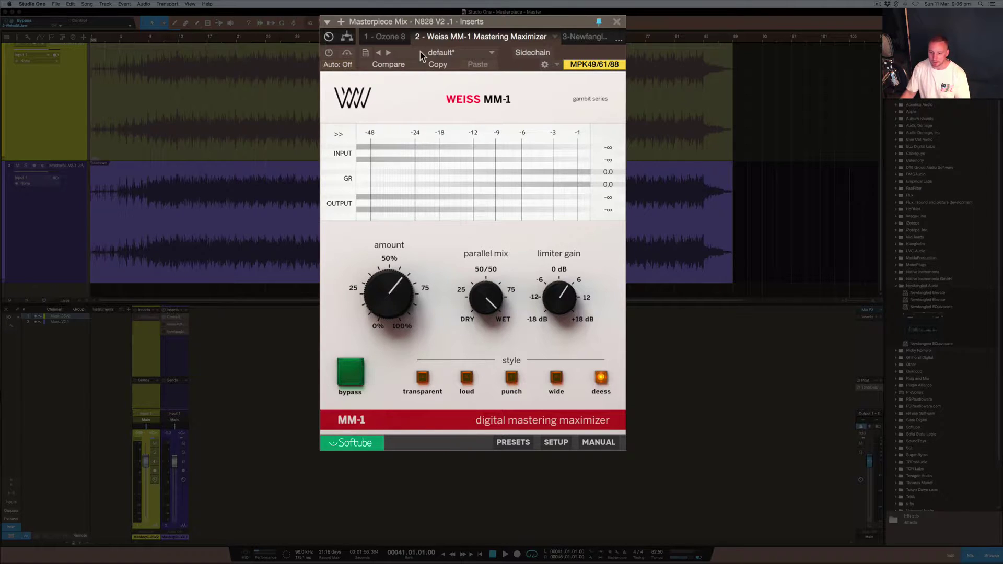
- Activate the MM-1 insert with its internal bypass engaged and choose the Wide style
left_click(329, 53)
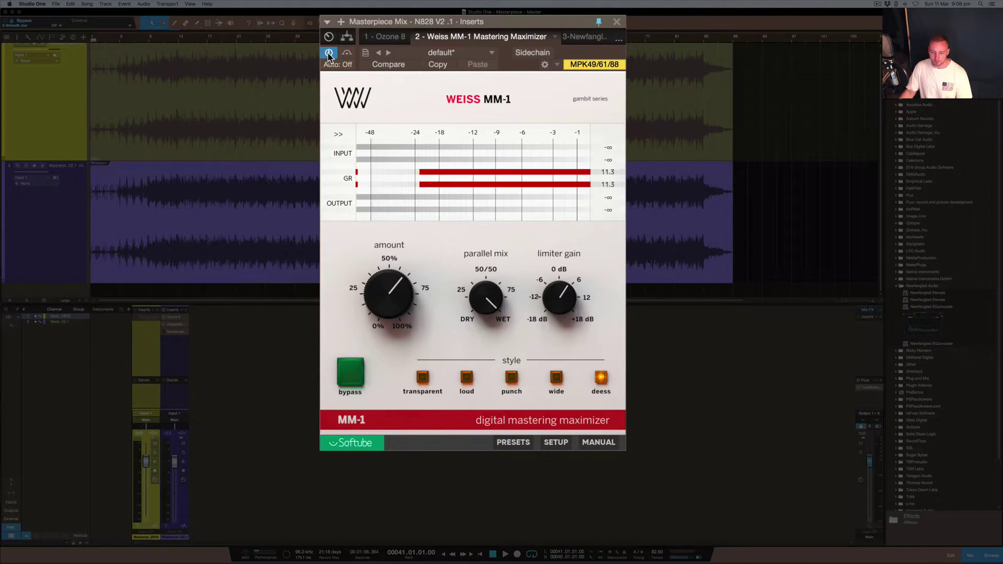
left_click(362, 374)
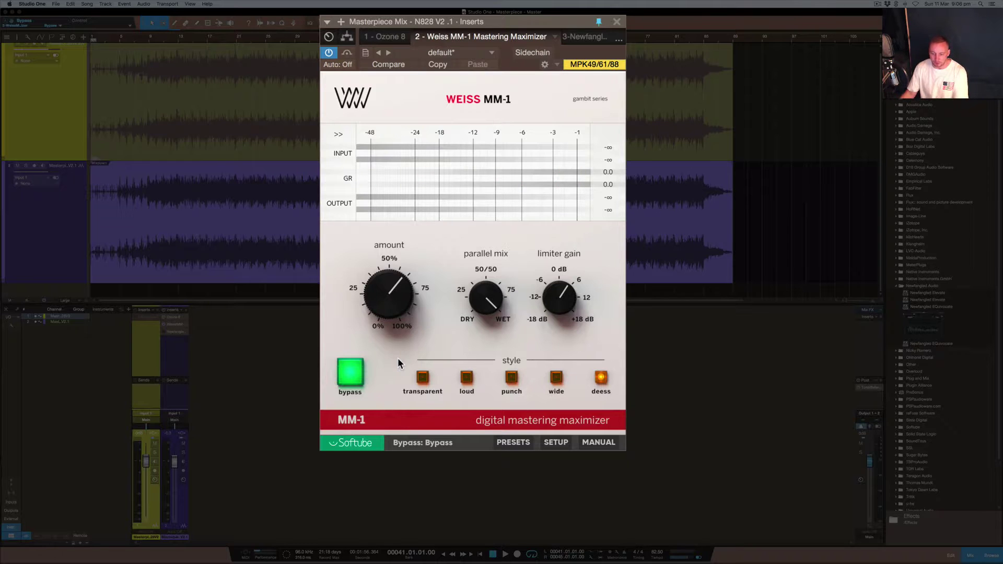
left_click(424, 379)
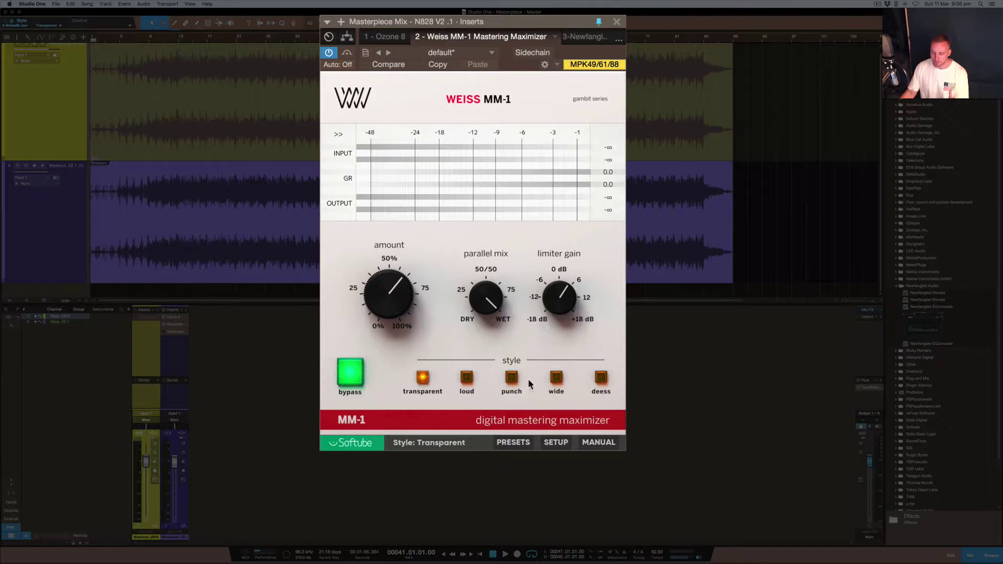
left_click(557, 379)
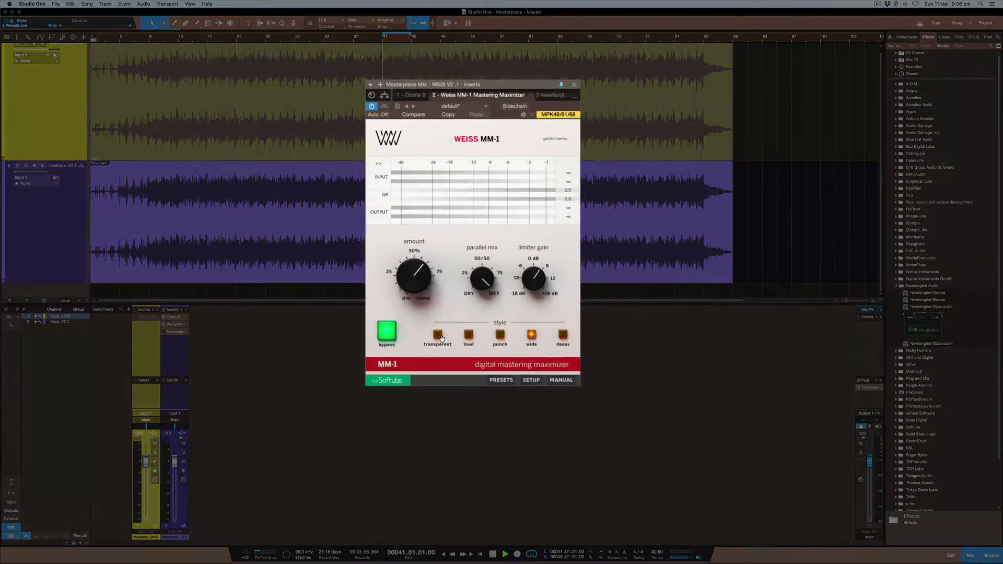
- Play the loop, disengage the MM-1's bypass and audition the Transparent, Loud, Punch, Wide and Deess styles in turn
key("space")
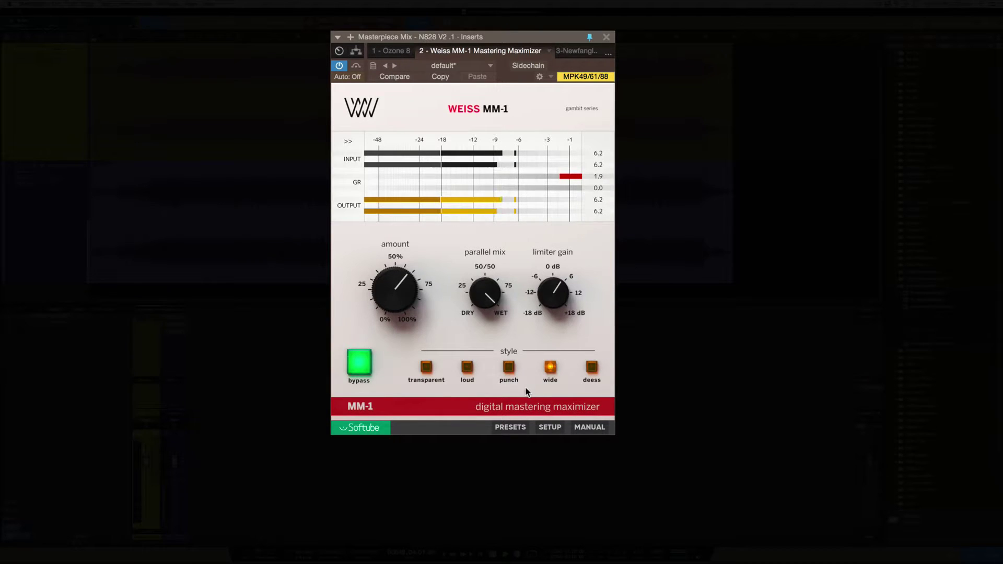
left_click(360, 369)
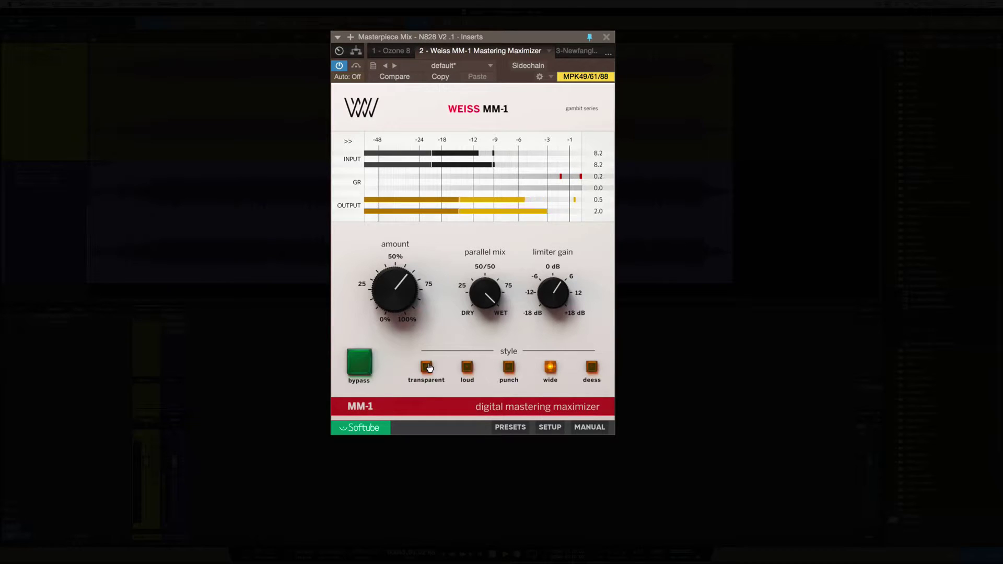
mouse_move(396, 289)
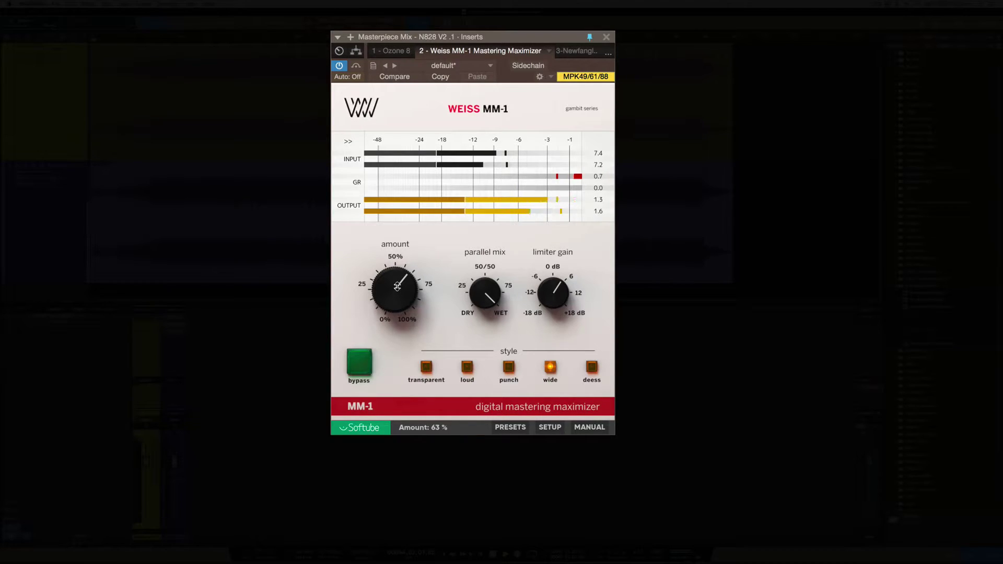
left_click(426, 366)
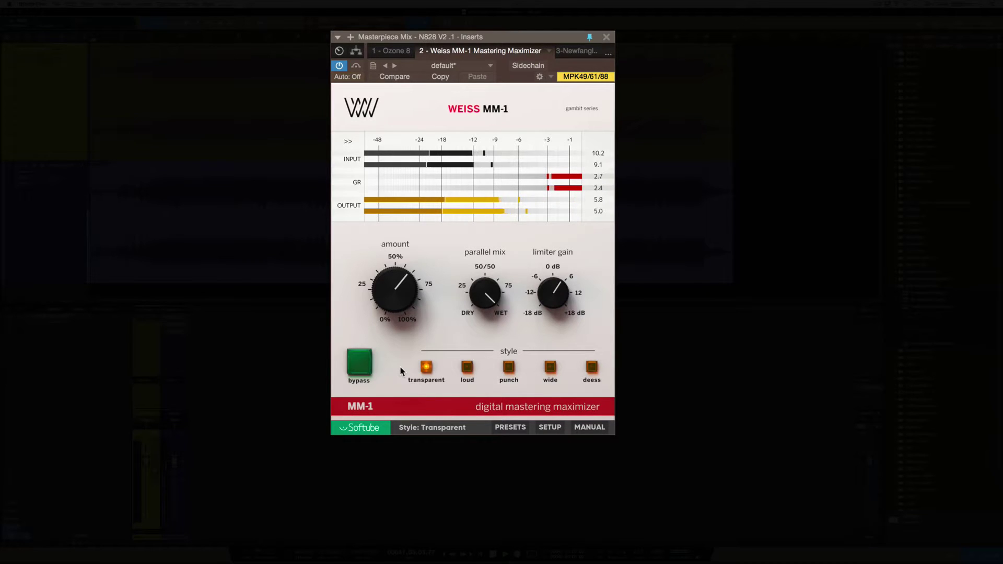
left_click(467, 369)
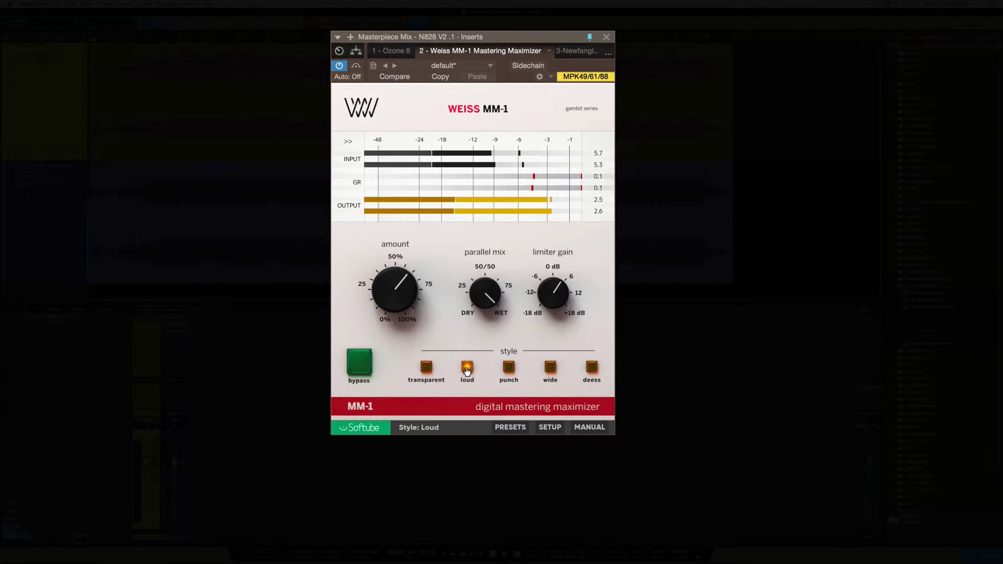
left_click(509, 368)
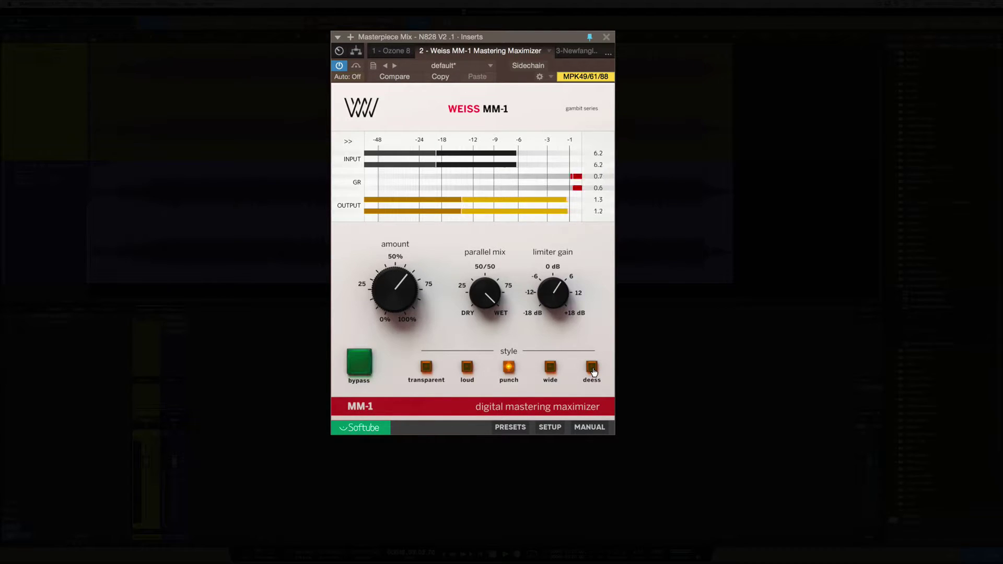
left_click(553, 369)
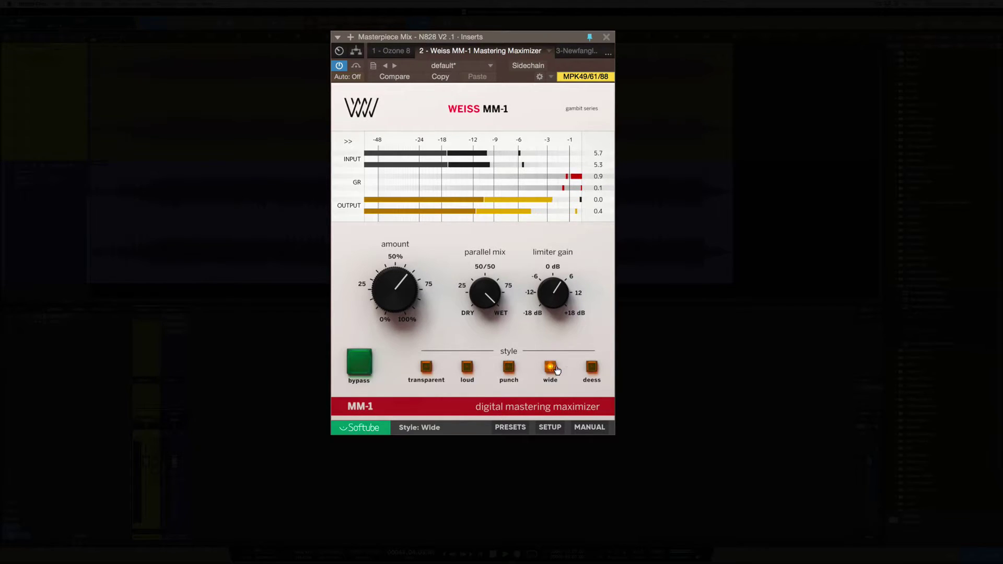
left_click(592, 368)
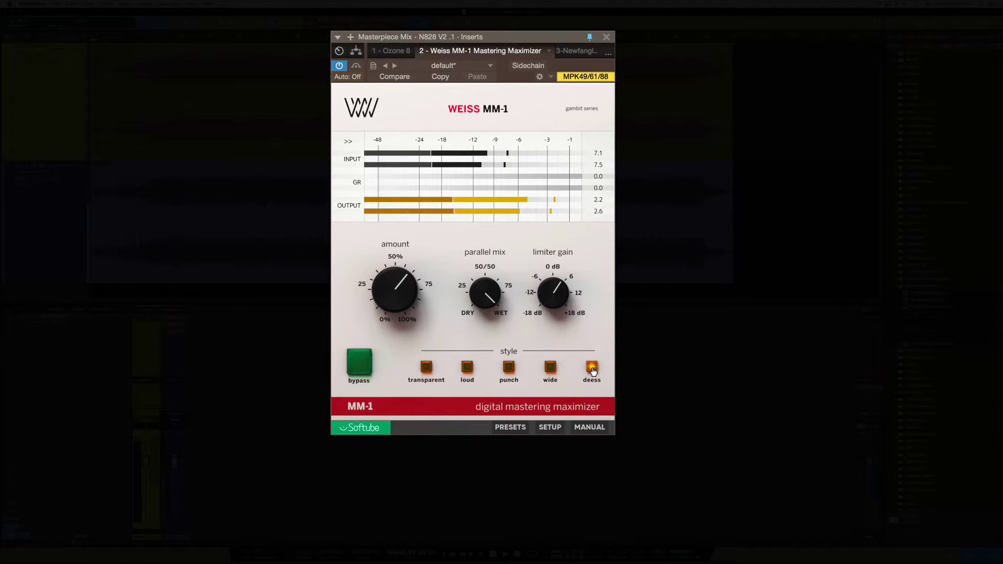
- Raise the MM-1's Amount to 100% with the Deess style and bring it back down to 90%
left_click_drag(382, 275, 377, 195)
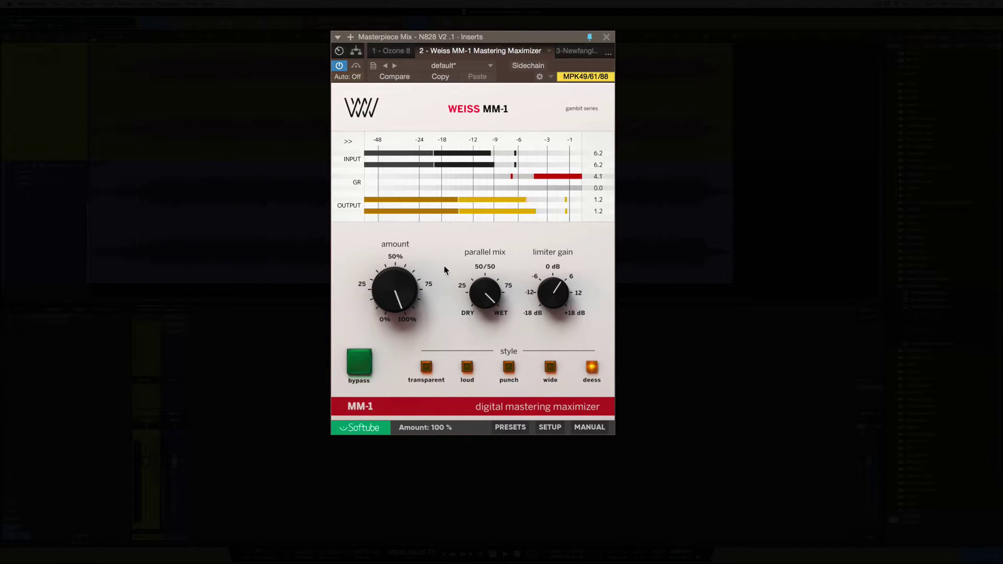
left_click_drag(392, 284, 392, 306)
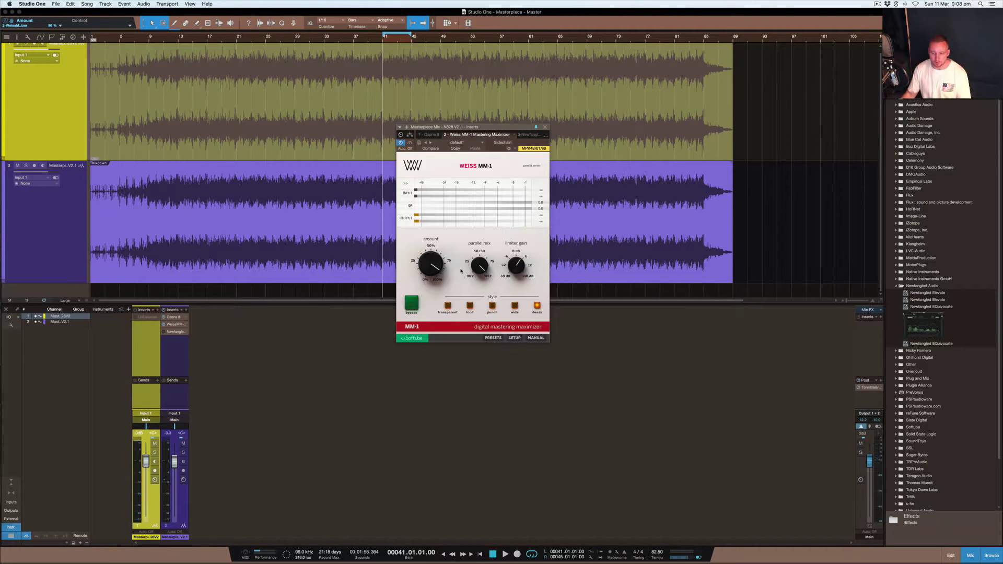
mouse_move(430, 257)
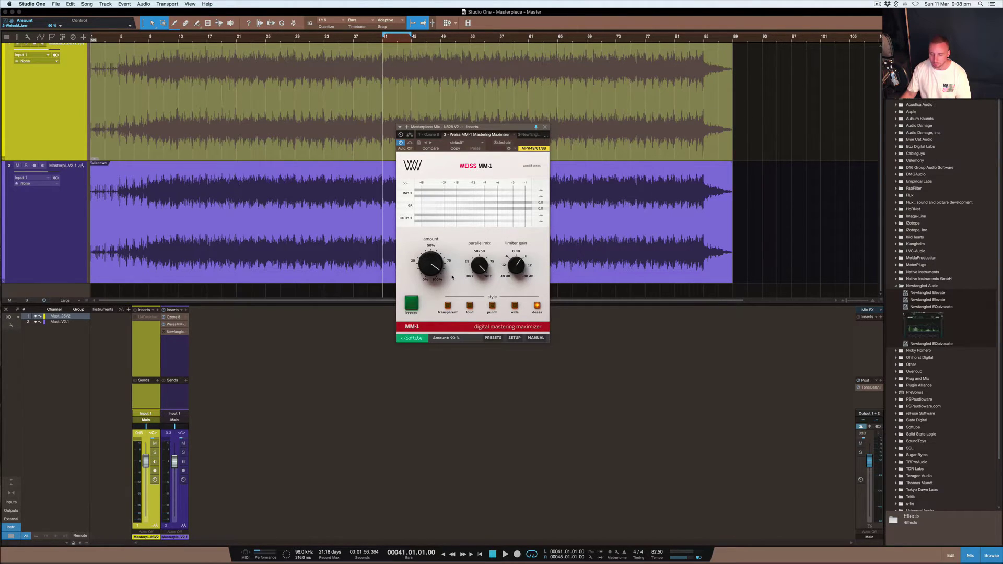
- Play the loop while raising the Amount to about 96%, lower it again and stop playback
key("space")
scroll(430, 255, "up", 1)
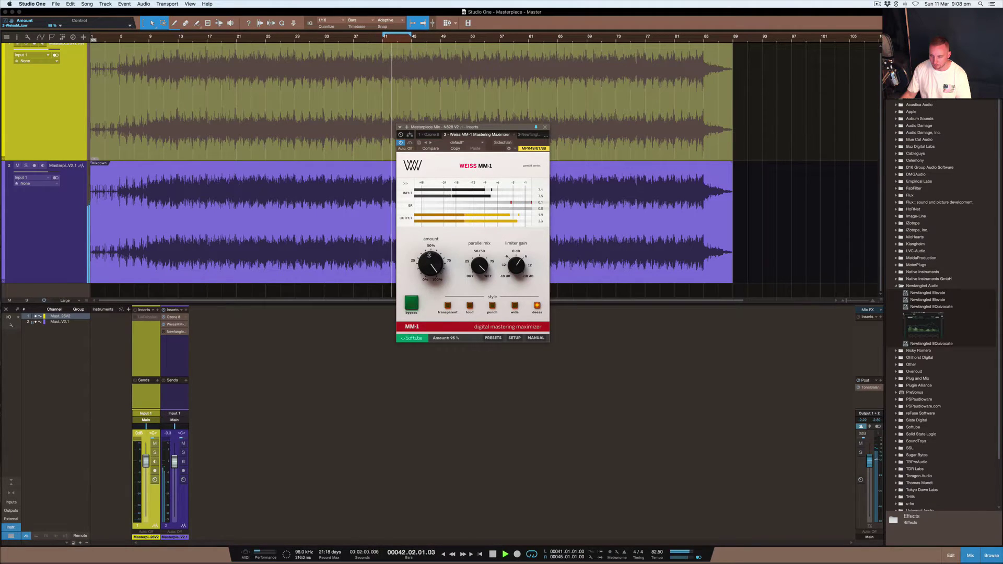
scroll(429, 254, "up", 1)
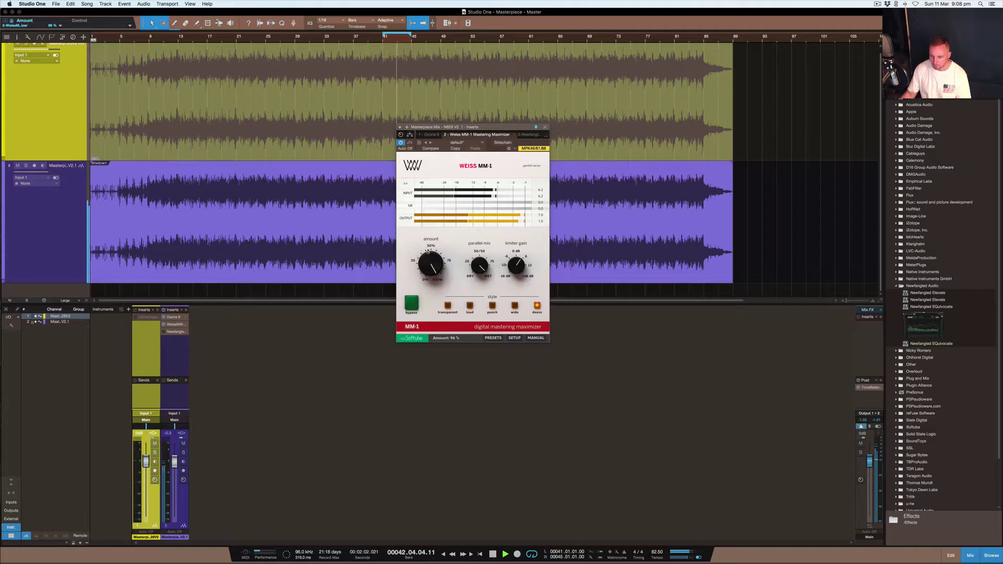
left_click_drag(428, 252, 426, 262)
key("space")
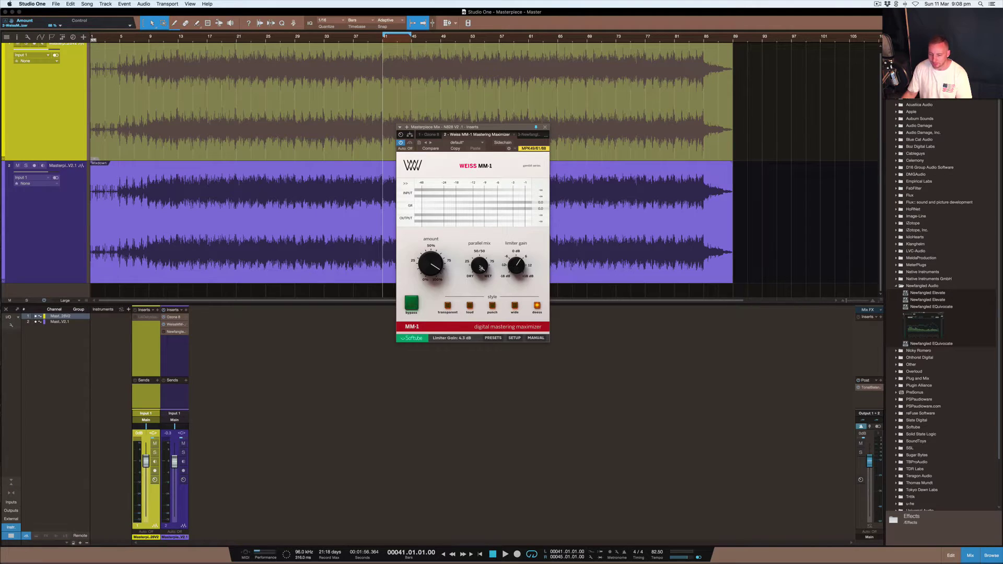
- Set the MM-1's Amount to 67% and its style to Transparent
left_click_drag(431, 265, 436, 290)
left_click(447, 306)
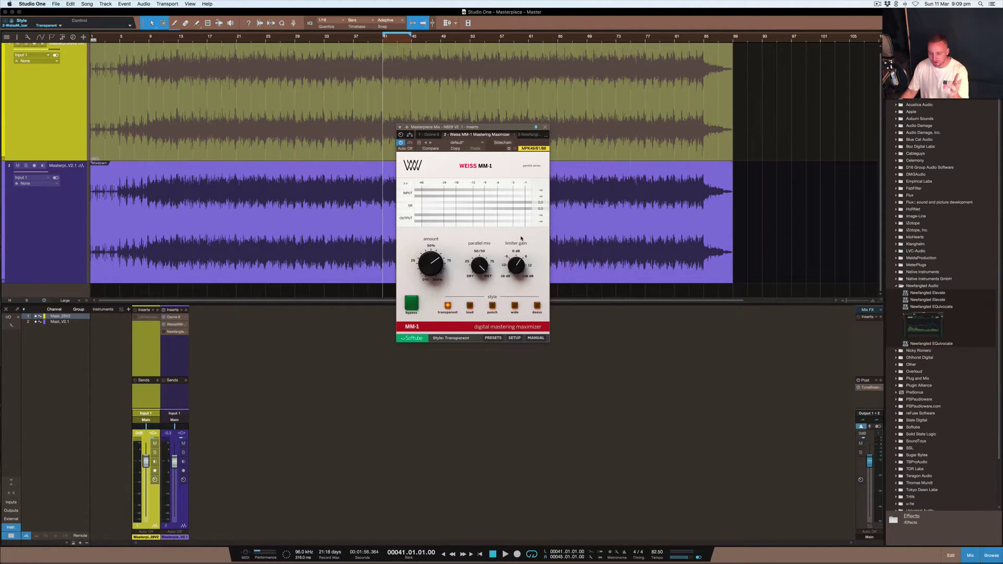
- Play the loop while adjusting the MM-1's limiter gain to 5.7 dB, and stop playback
key("space")
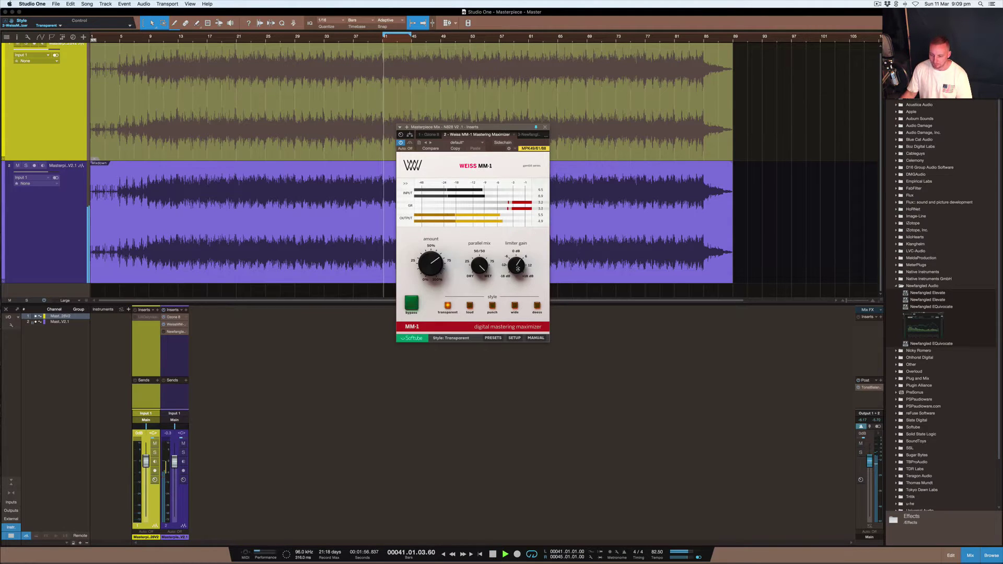
mouse_move(517, 264)
left_mouse_down()
mouse_move(510, 209)
mouse_move(515, 295)
mouse_move(529, 273)
left_mouse_up()
key("space")
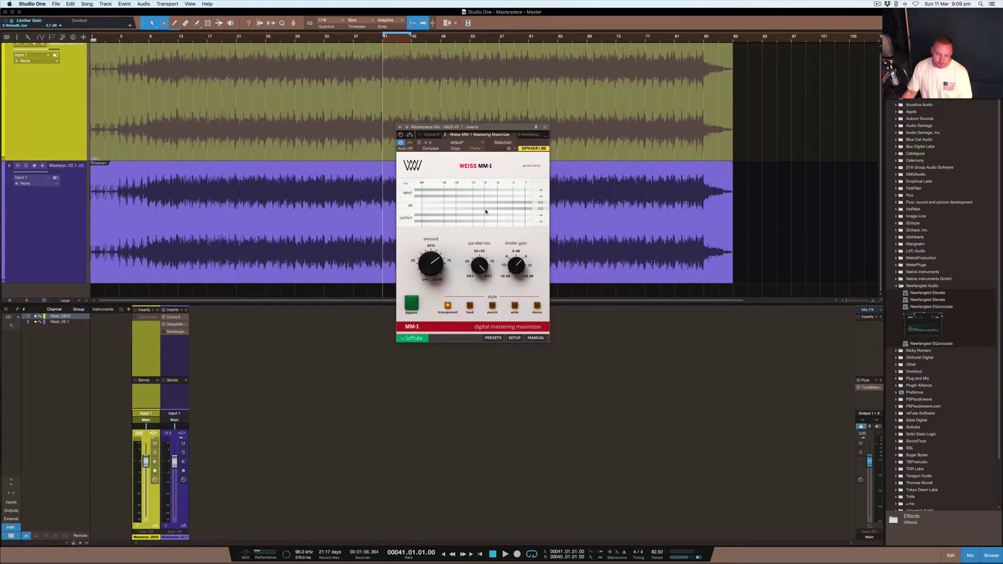
- Compare the MM-1's parallel mix during playback at 0% and at 100%, leaving it fully wet
mouse_move(433, 260)
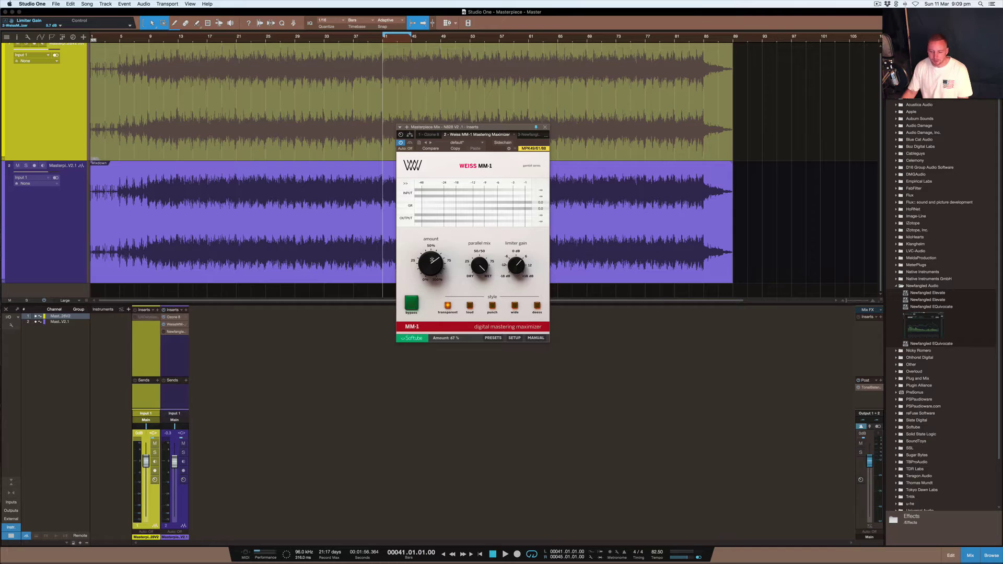
mouse_move(482, 266)
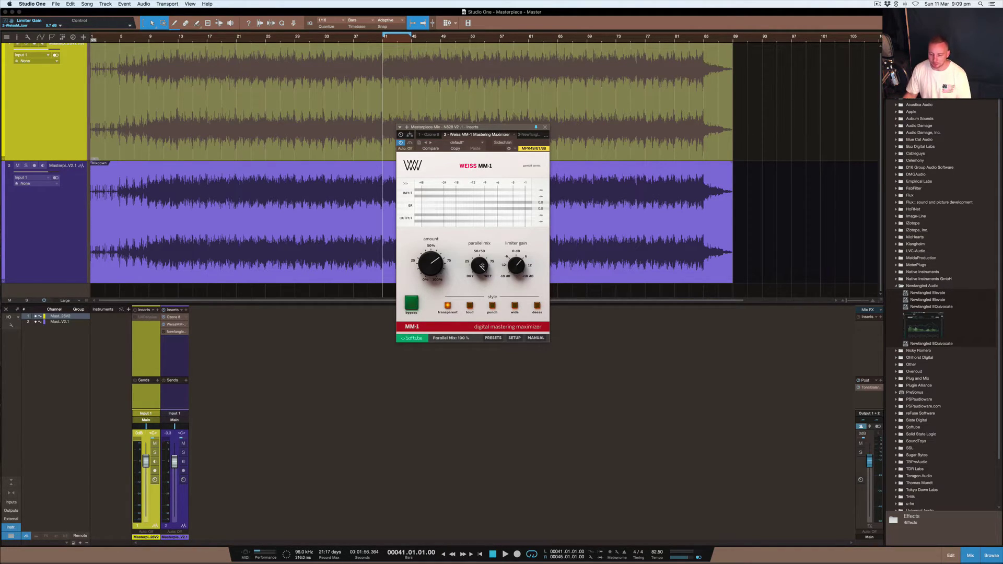
left_click_drag(482, 266, 478, 269)
key("space")
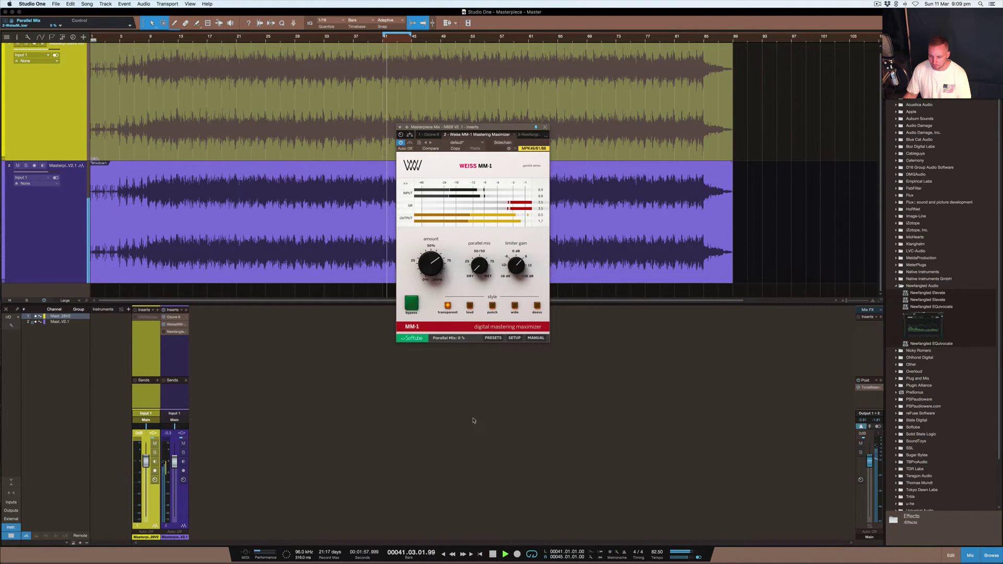
left_click_drag(478, 269, 469, 130)
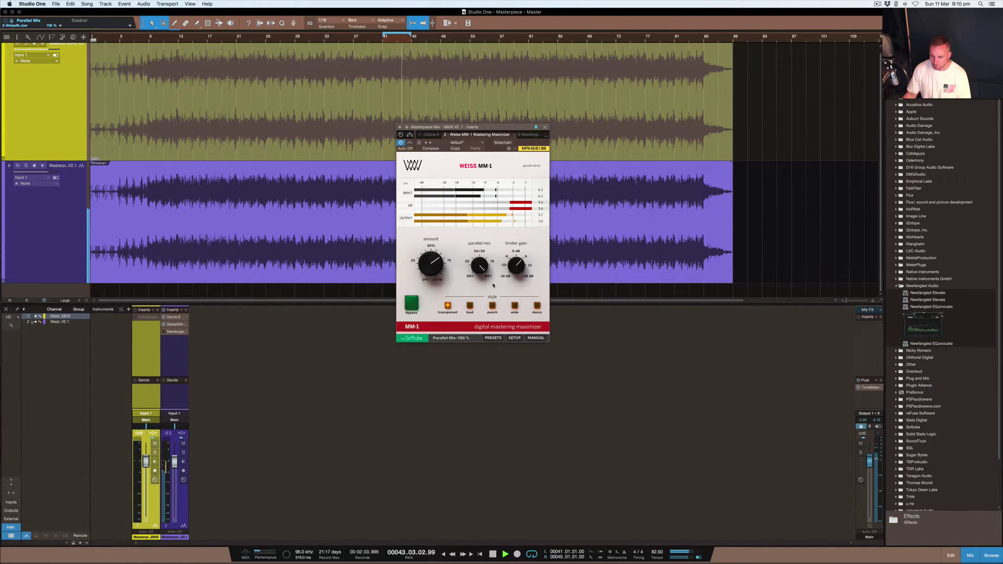
key("space")
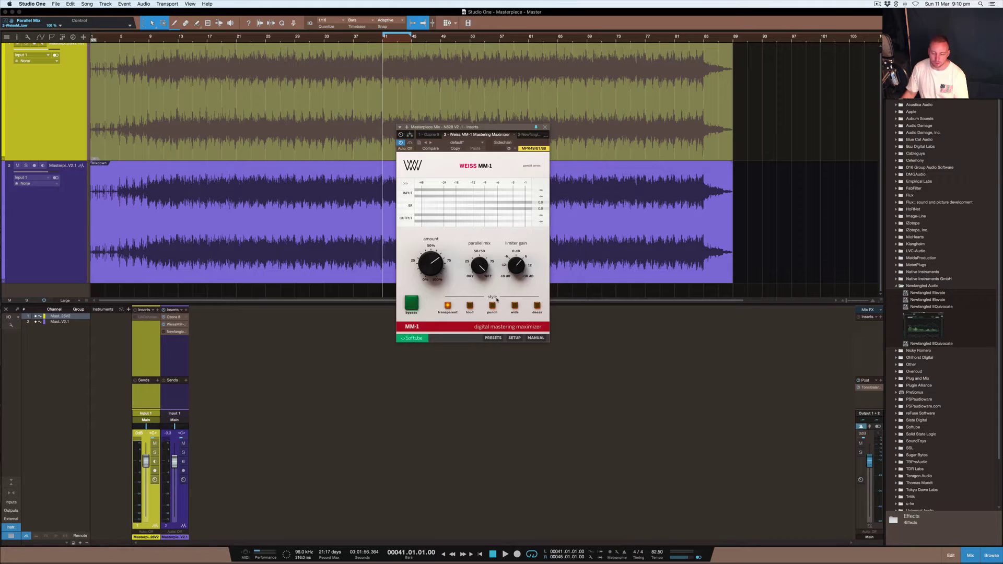
- Open the Ozone 8 insert and arrange its window beside the MM-1 Mastering Maximizer
left_click(338, 326)
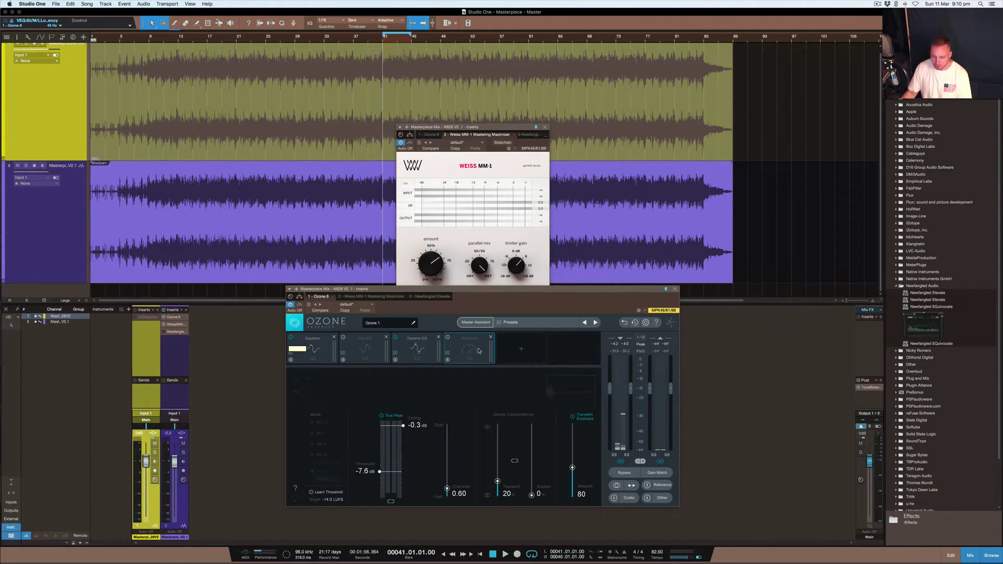
left_click_drag(522, 289, 527, 98)
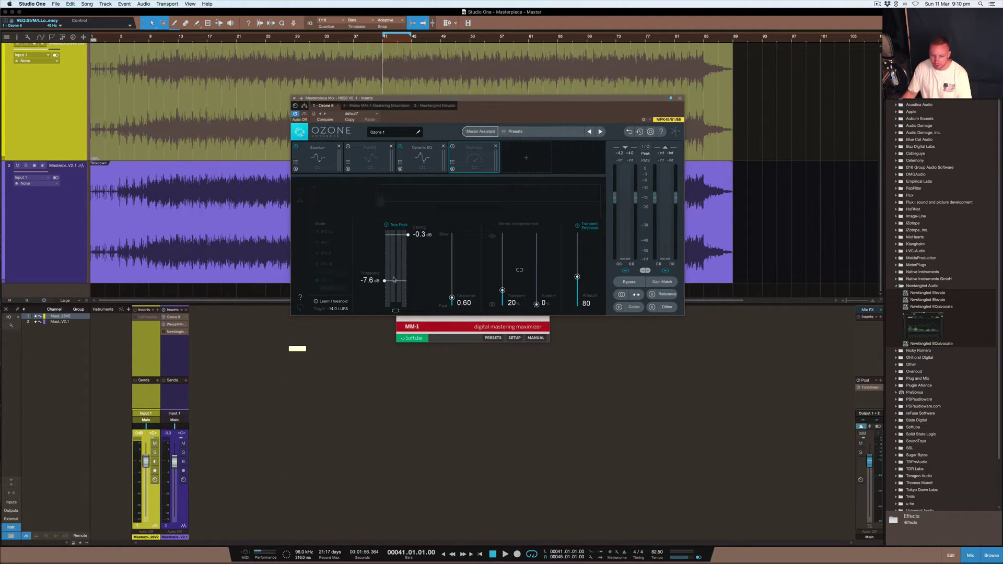
left_click_drag(486, 99, 637, 84)
left_click(434, 130)
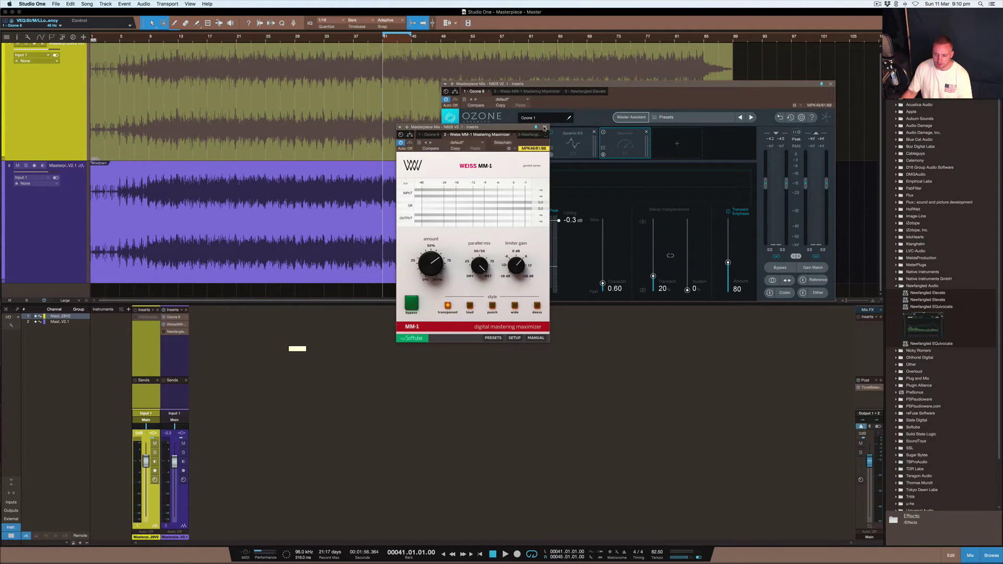
left_click(161, 328)
right_click(168, 327)
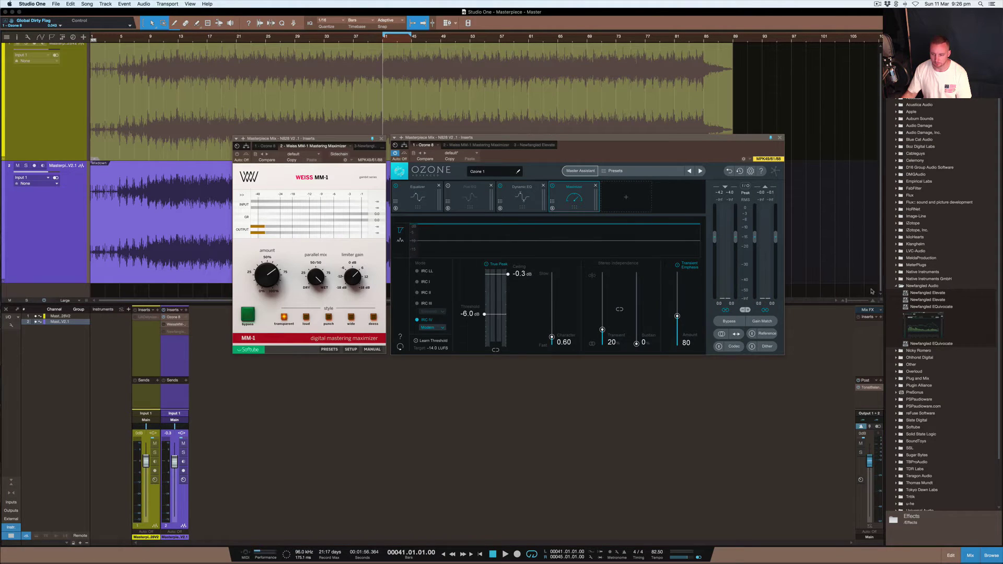
- Play the loop and compare the limiters by bypassing Ozone's Maximizer module and activating the MM-1 insert
key("space")
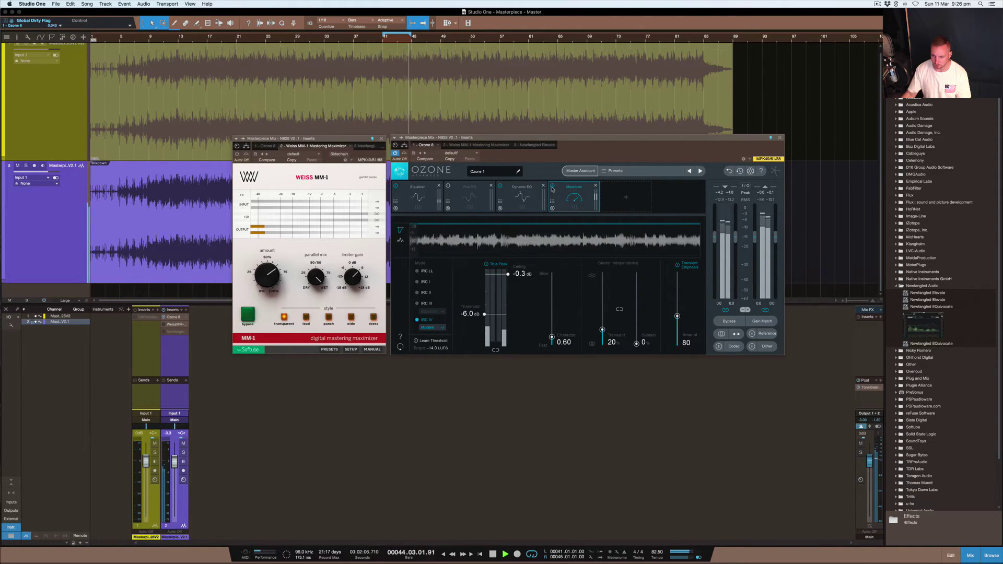
left_click(237, 156)
left_click(237, 154)
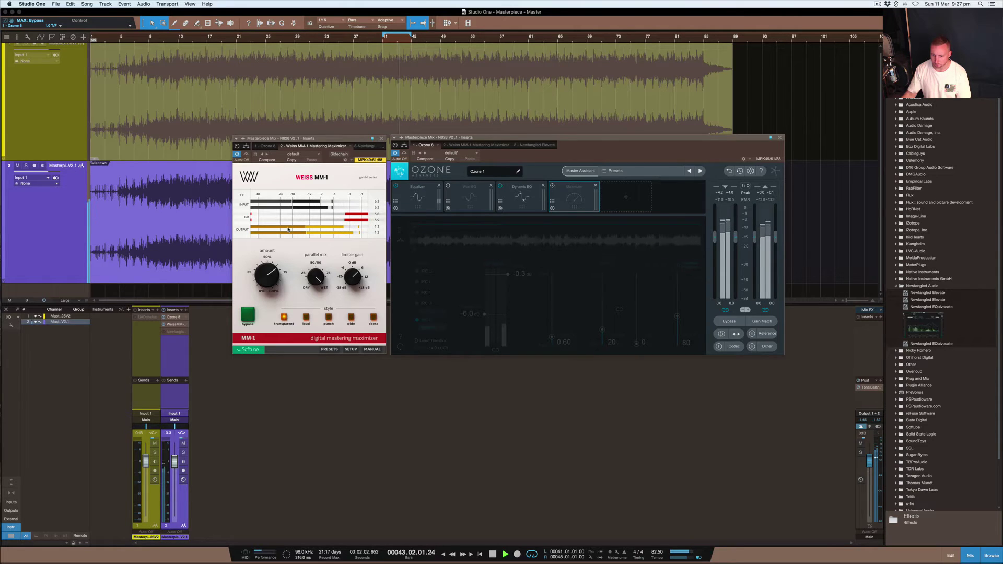
- Audition the MM-1's Loud, Punch, De-ess and Wide styles against Transparent during playback, leaving Transparent selected
left_click(307, 318)
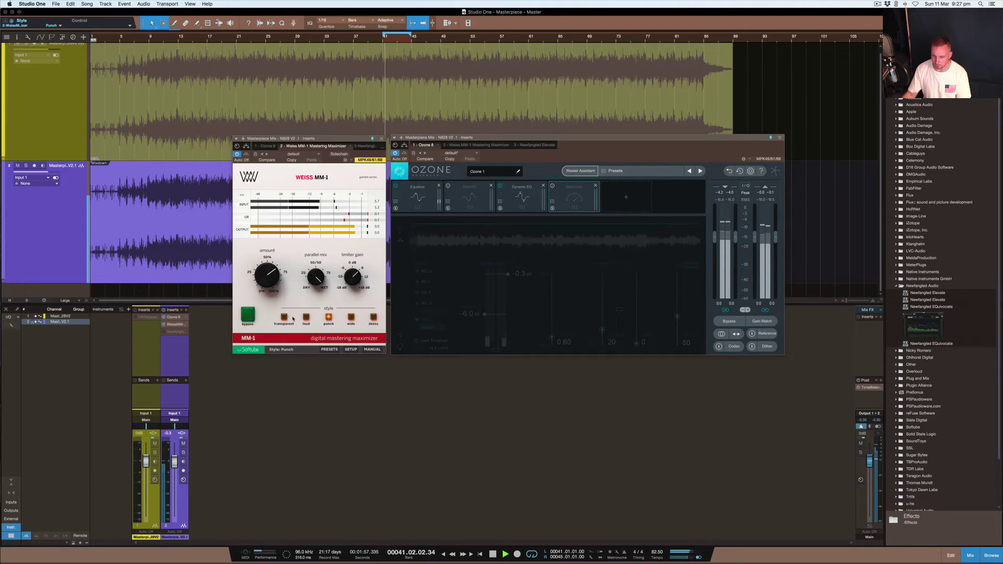
left_click(283, 317)
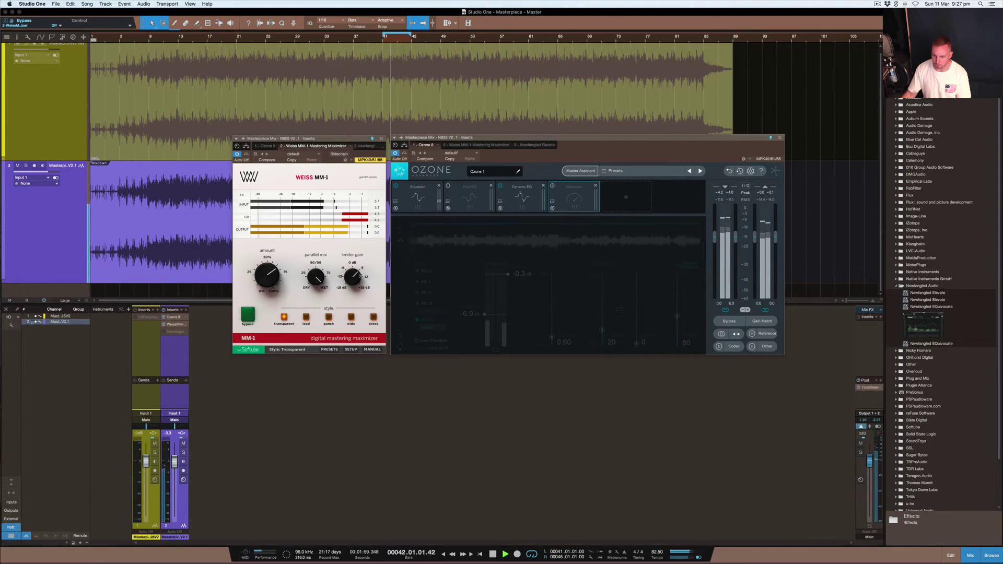
left_click(374, 318)
left_click(350, 317)
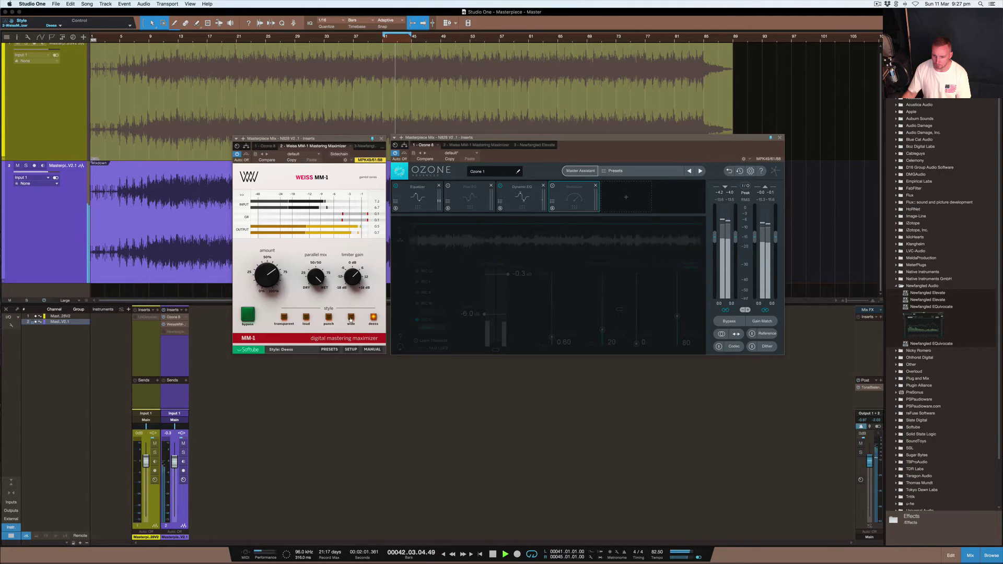
left_click(283, 318)
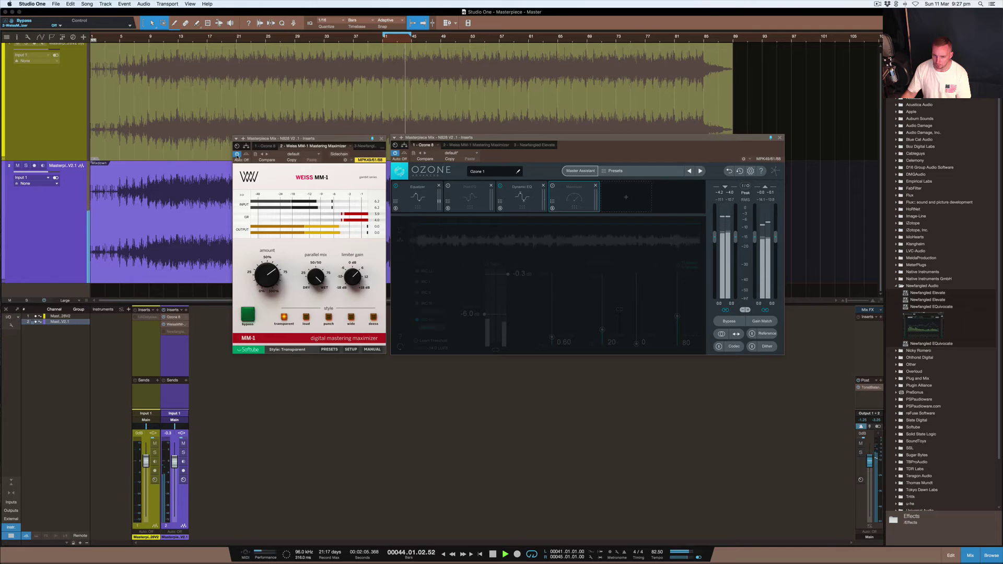
- Reactivate Ozone's Maximizer module and adjust its threshold to -6.7 dB during playback, briefly trying Learn Threshold
left_click(553, 186)
left_click_drag(471, 313, 471, 315)
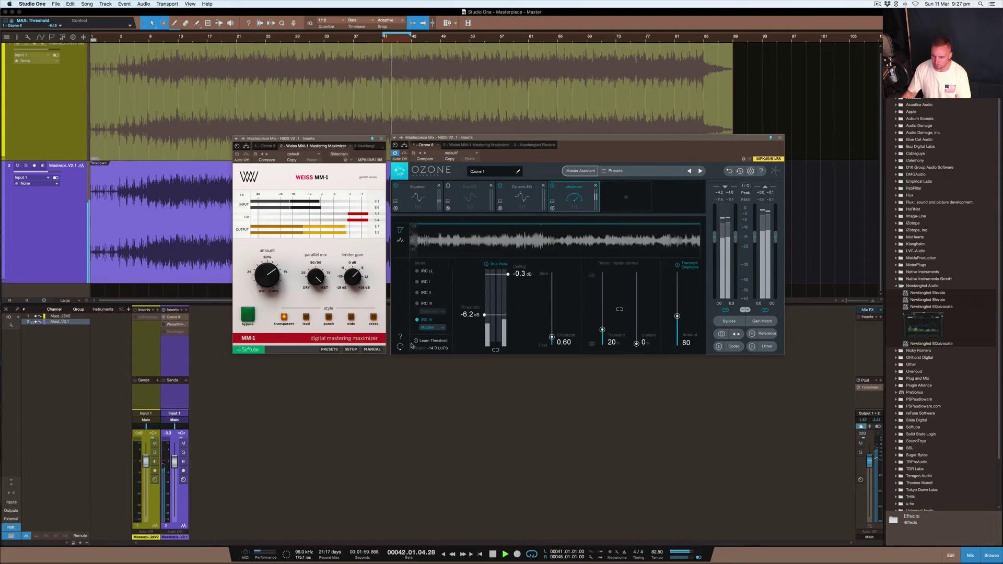
left_click(434, 340)
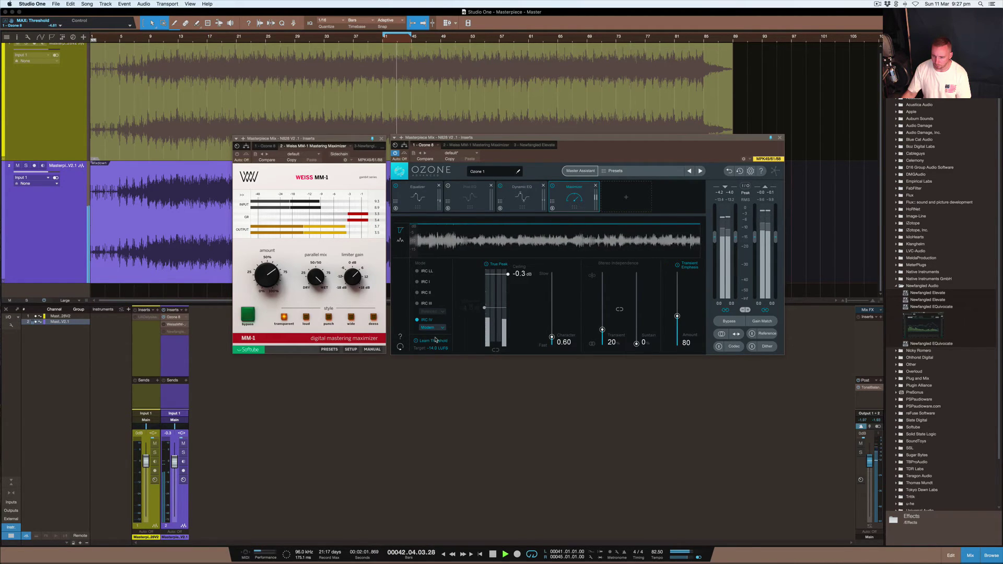
left_click(414, 342)
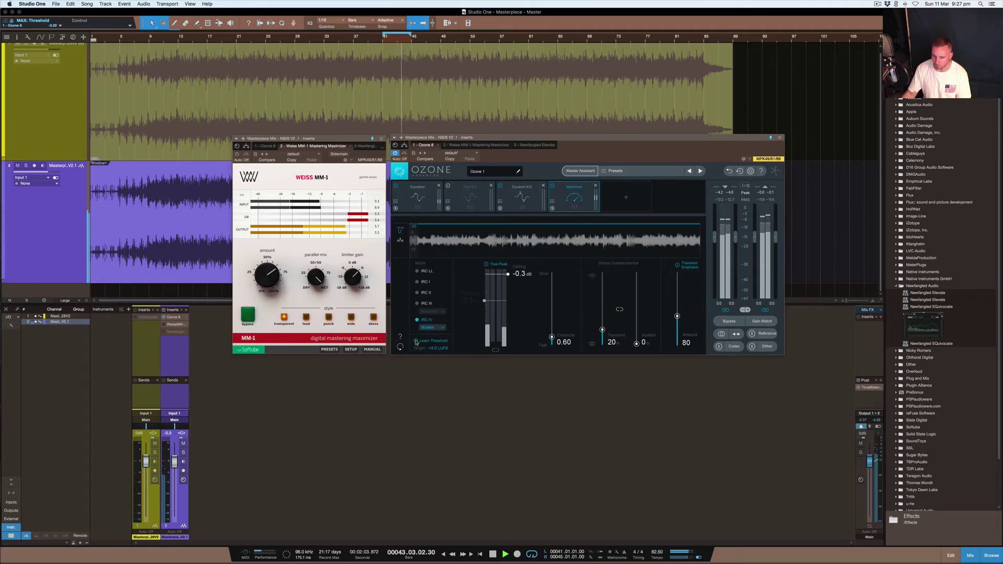
left_click_drag(470, 301, 472, 321)
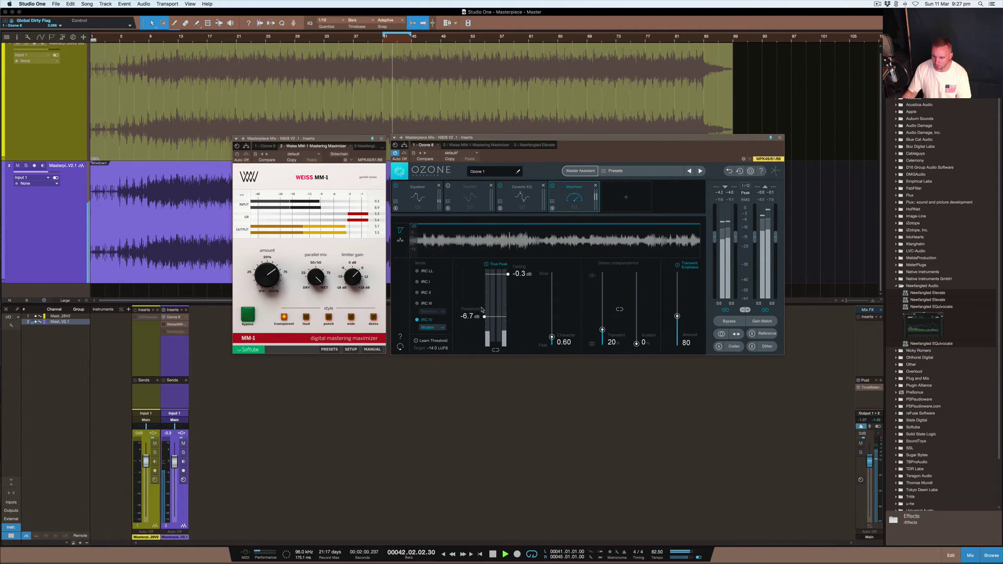
- Bypass Ozone's Maximizer module and activate the MM-1 insert to compare the two limiters again
left_click(552, 187)
left_click(237, 155)
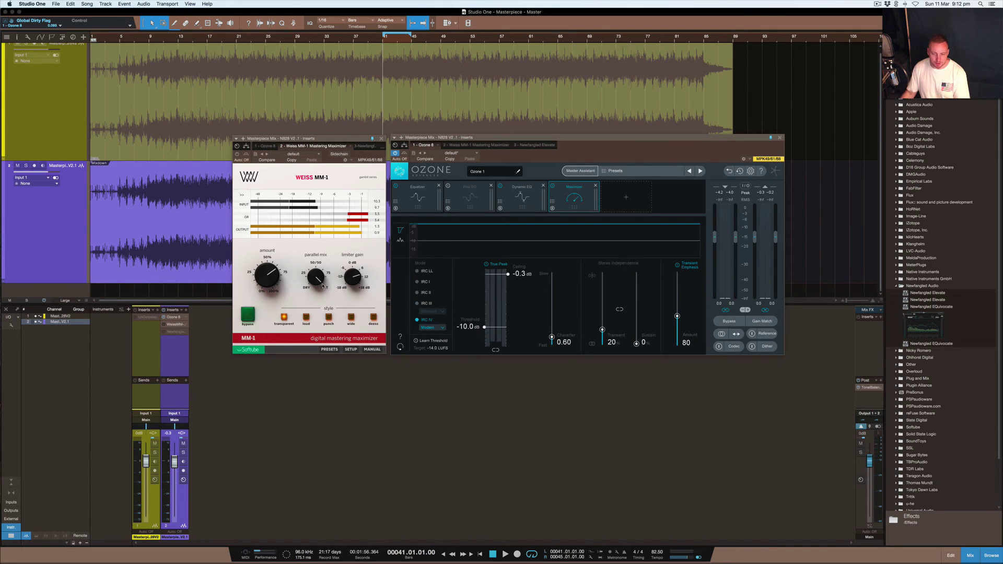
left_click(318, 142)
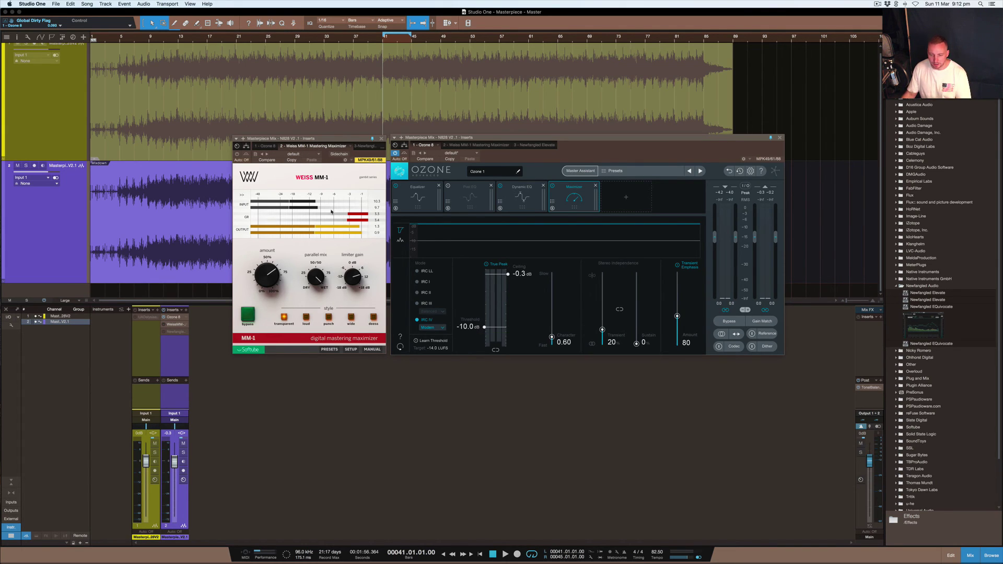